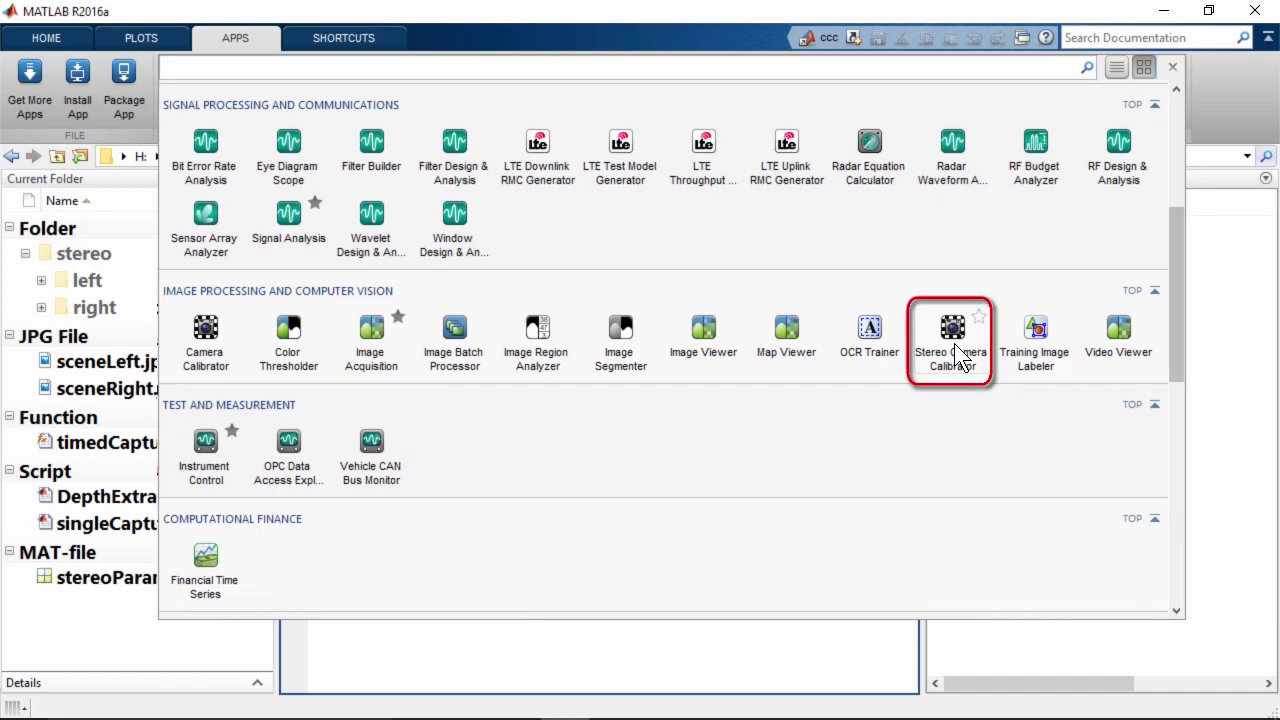
Step: Open the Stereo Camera Calibrator and choose the left folder inside stereo as the camera 1 image folder
left_click(952, 340)
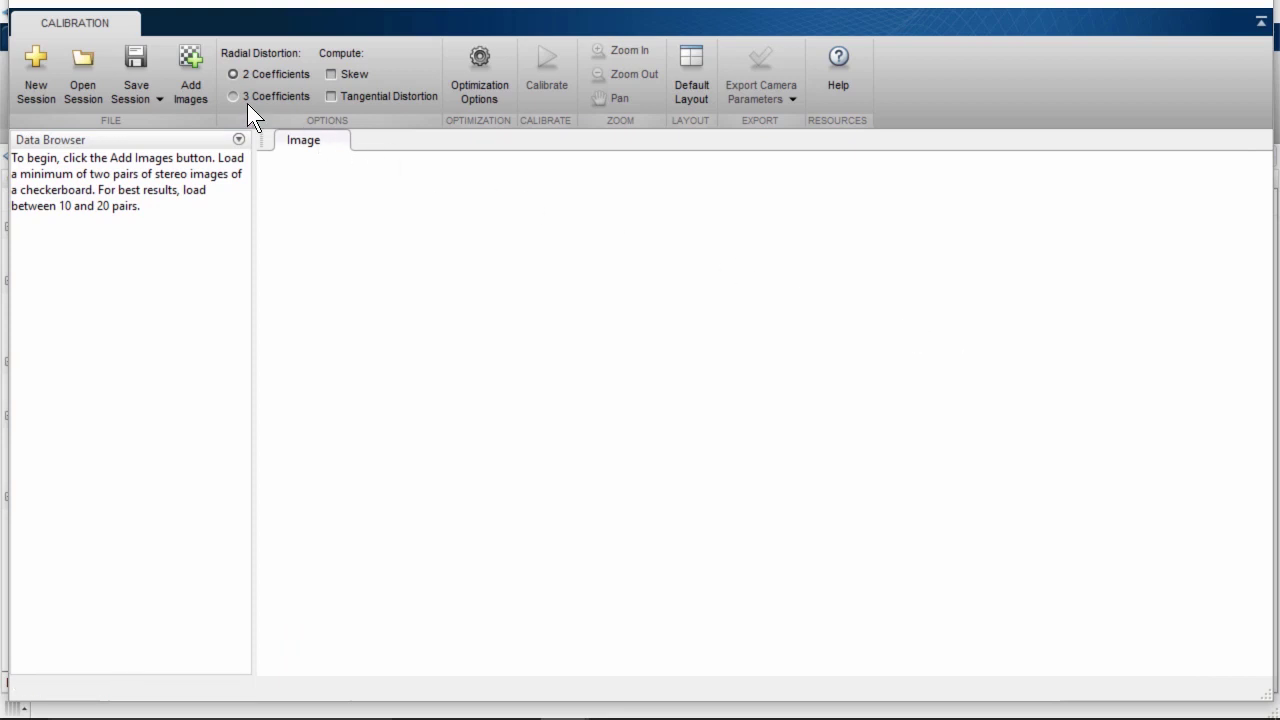
left_click(181, 85)
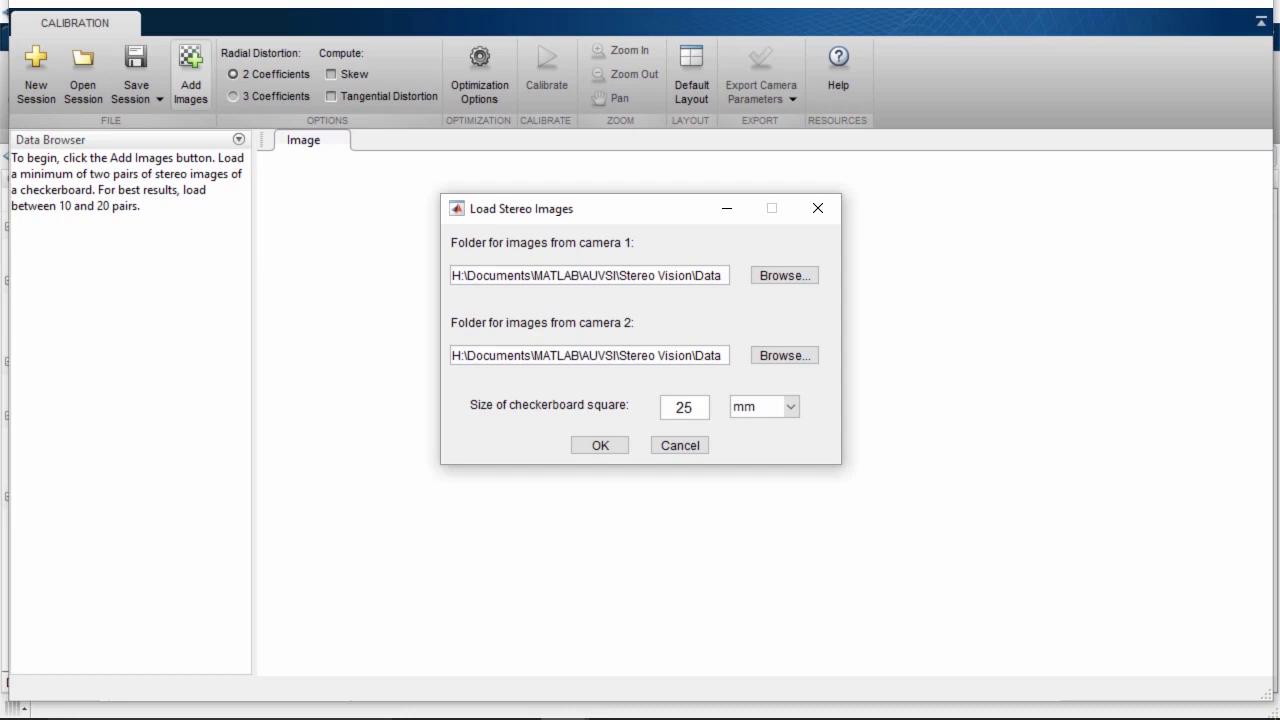
left_click(781, 278)
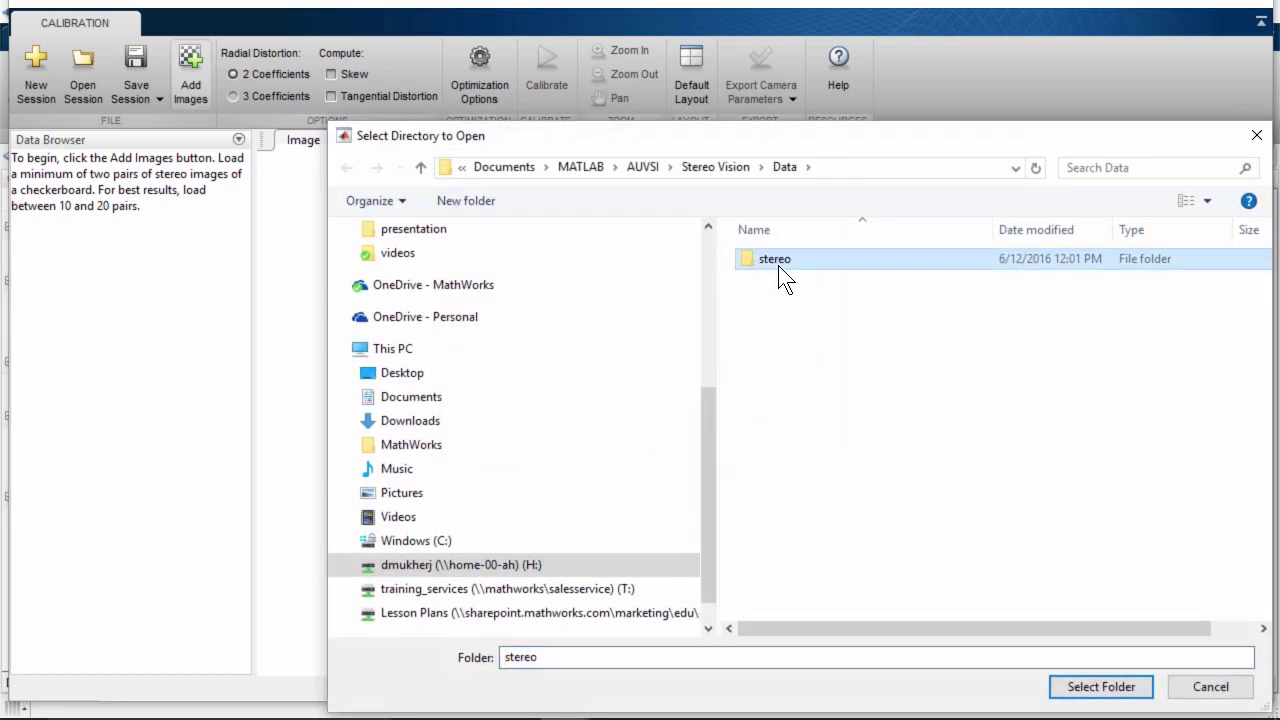
double_click(778, 264)
left_click(1097, 684)
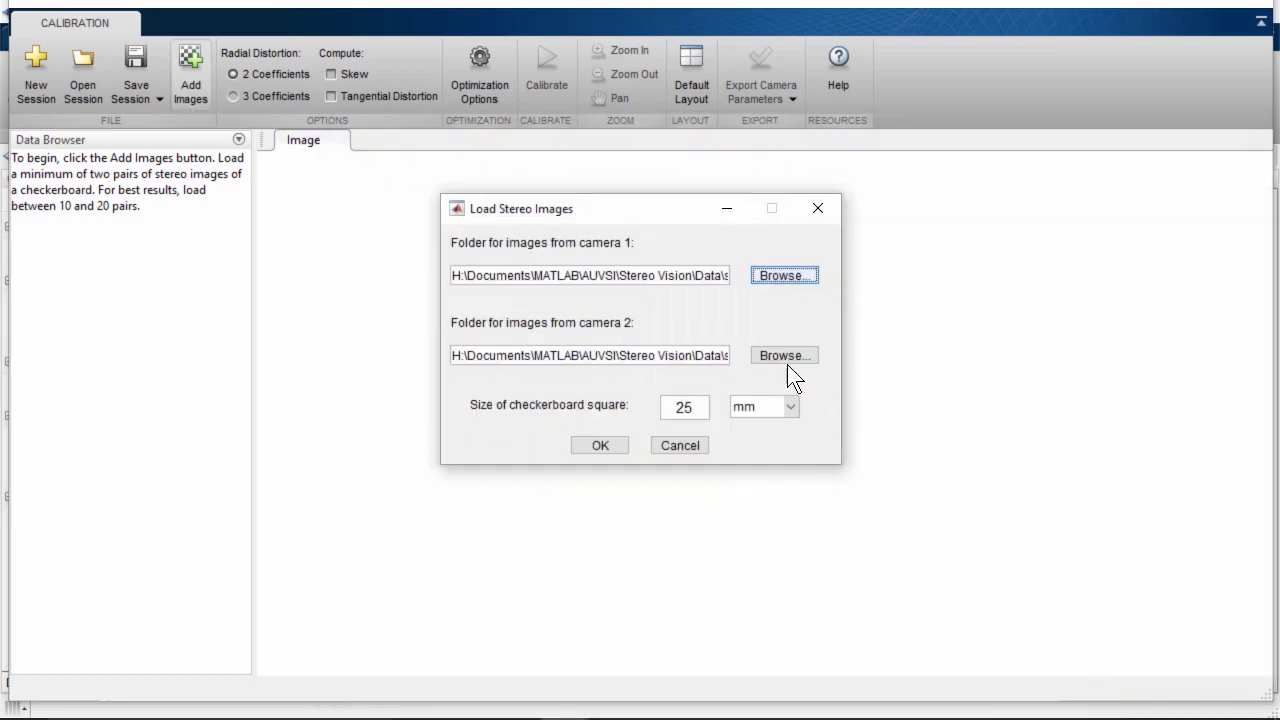
Step: Choose the right folder for camera 2, set the checkerboard square size to 108 mm and load the stereo images
left_click(781, 357)
left_click(774, 288)
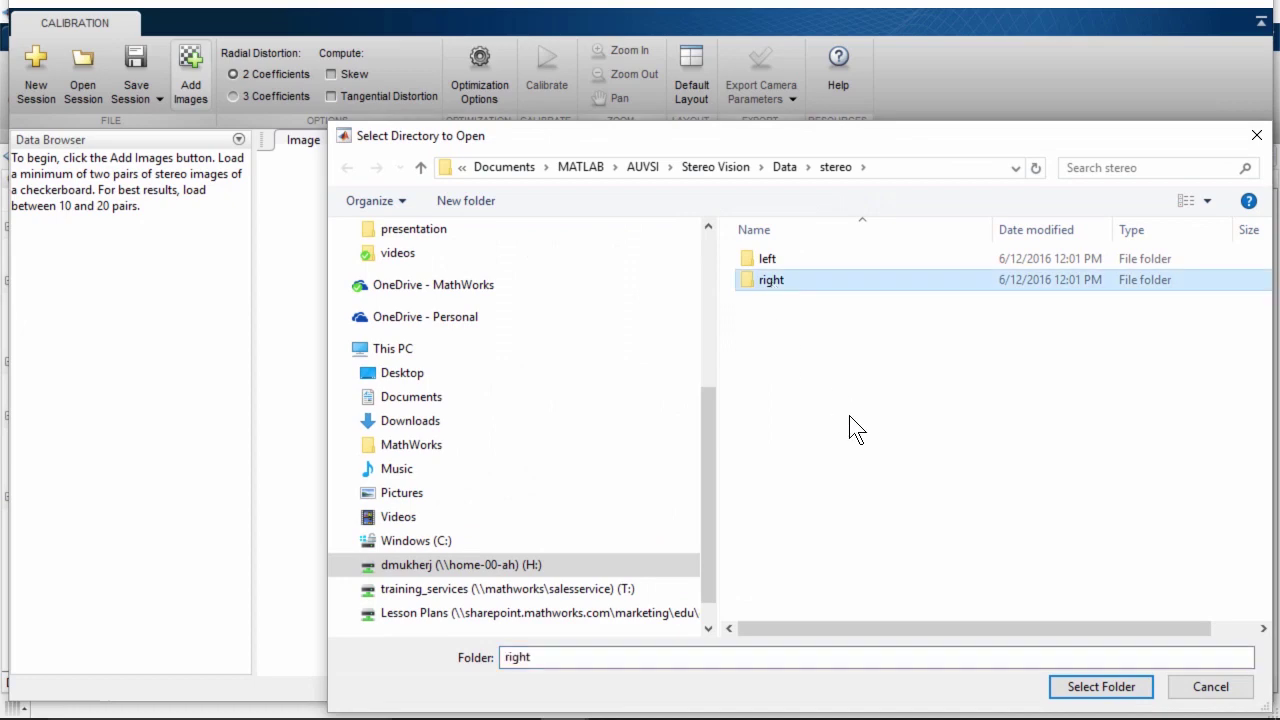
left_click(1074, 696)
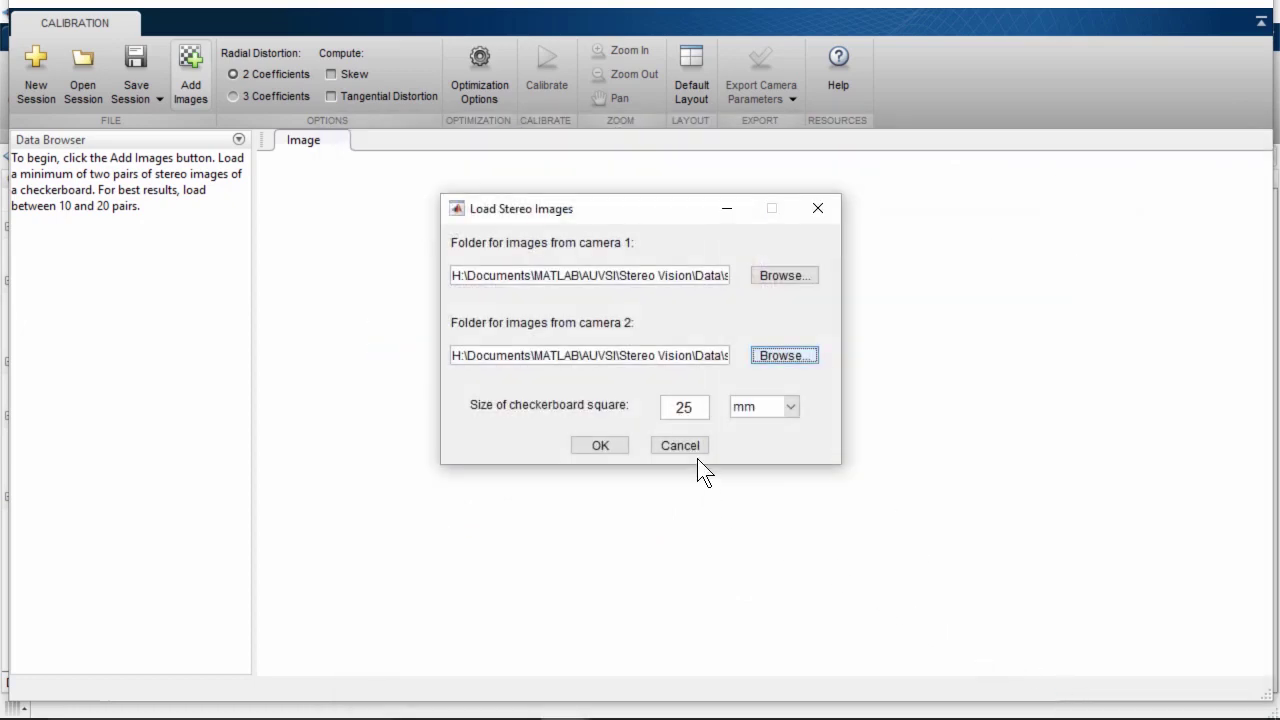
double_click(680, 407)
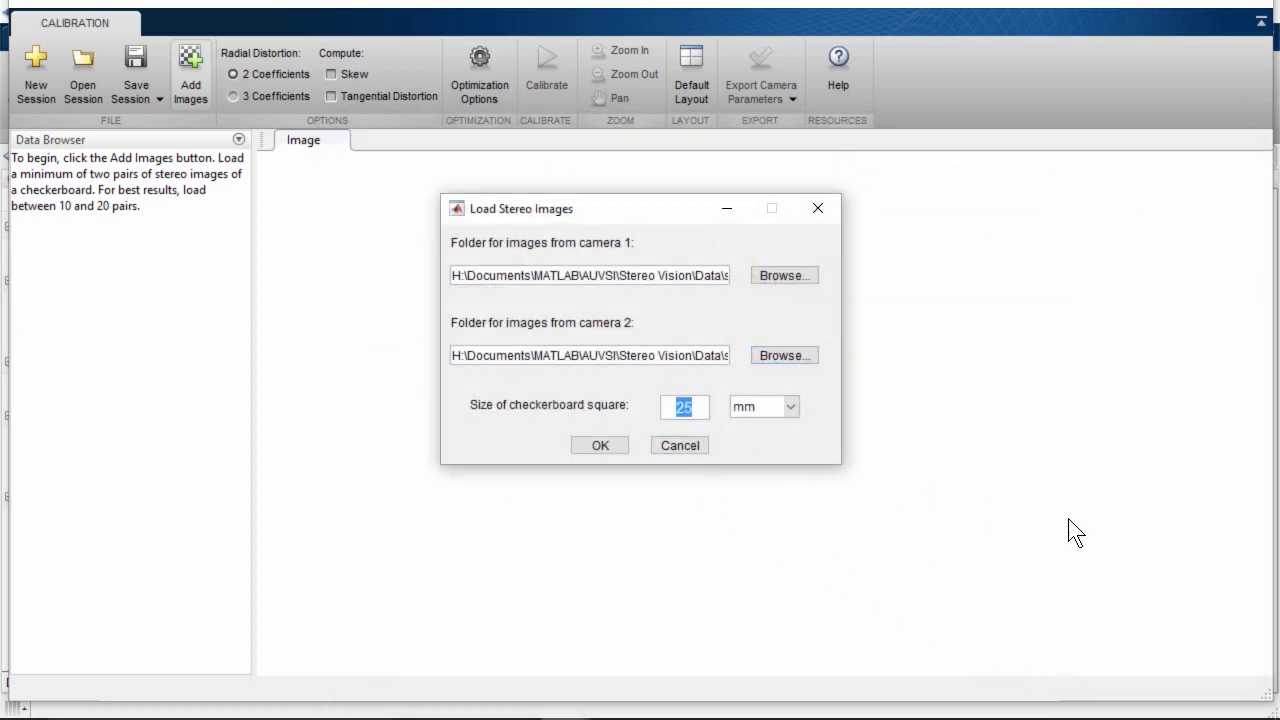
type("108")
left_click(585, 445)
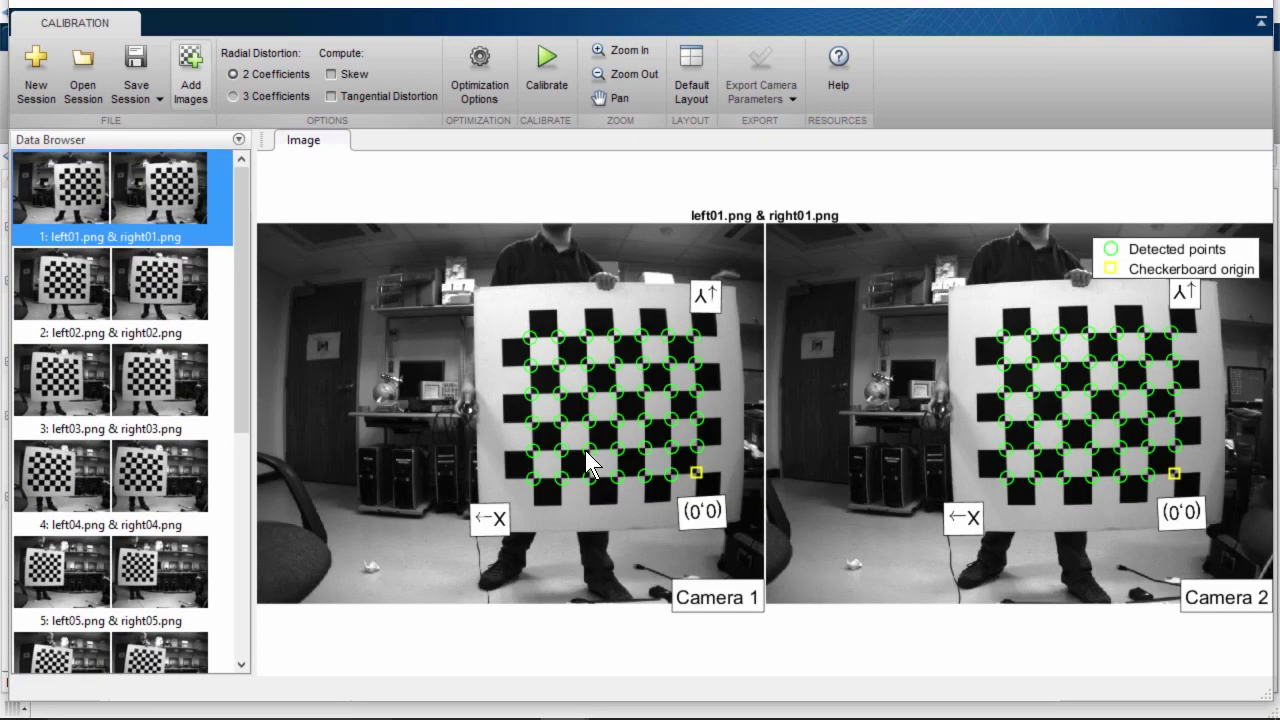
Step: Check the detected points in image pairs 2 and 4 and run the stereo calibration
left_click(45, 296)
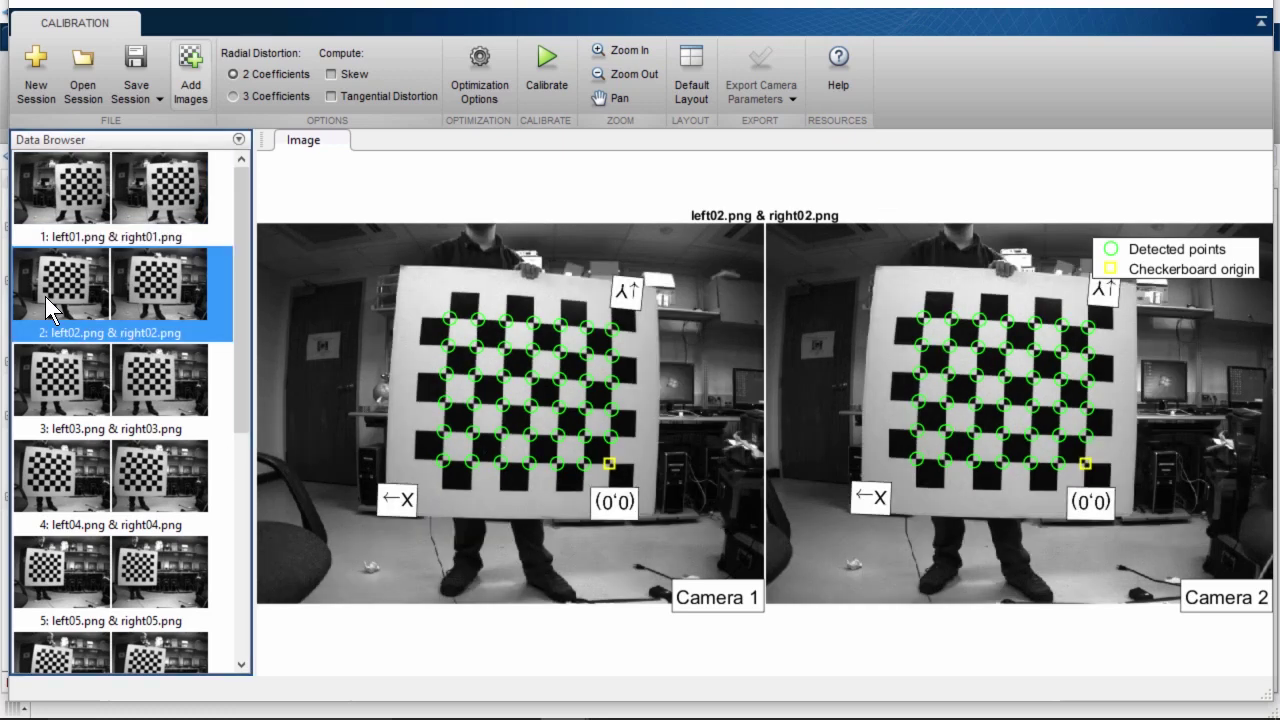
left_click(62, 481)
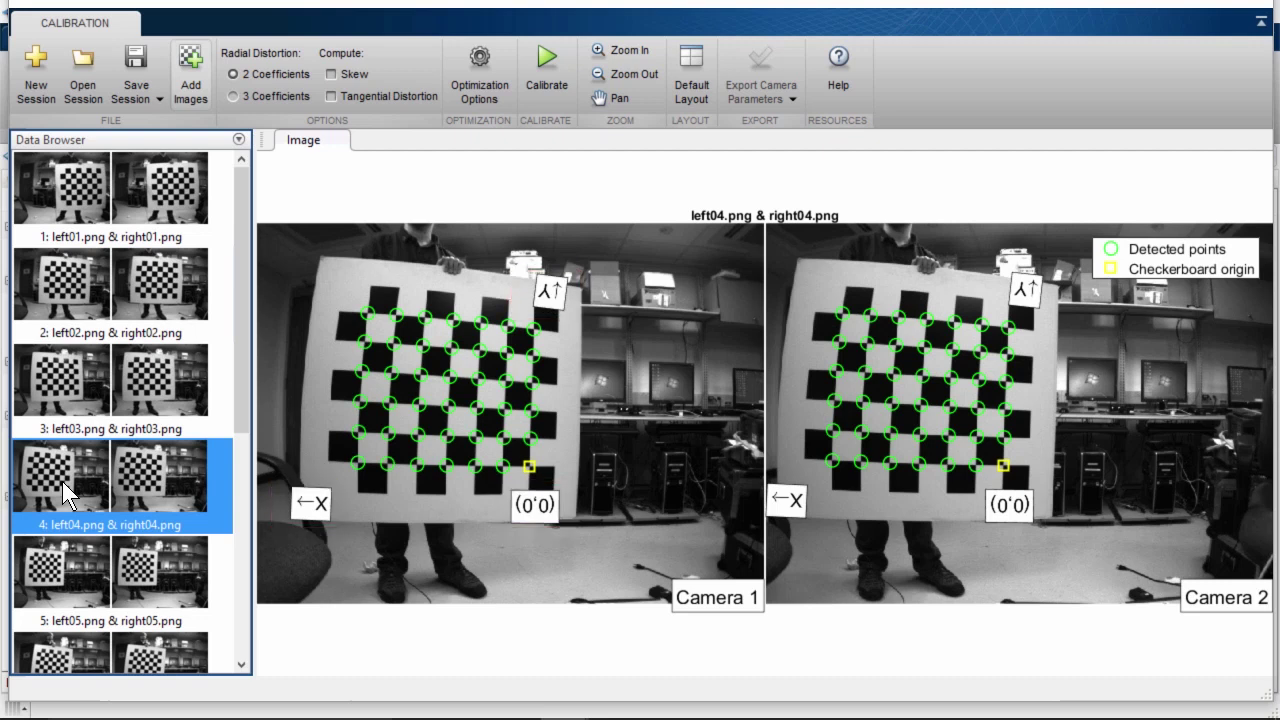
left_click(547, 72)
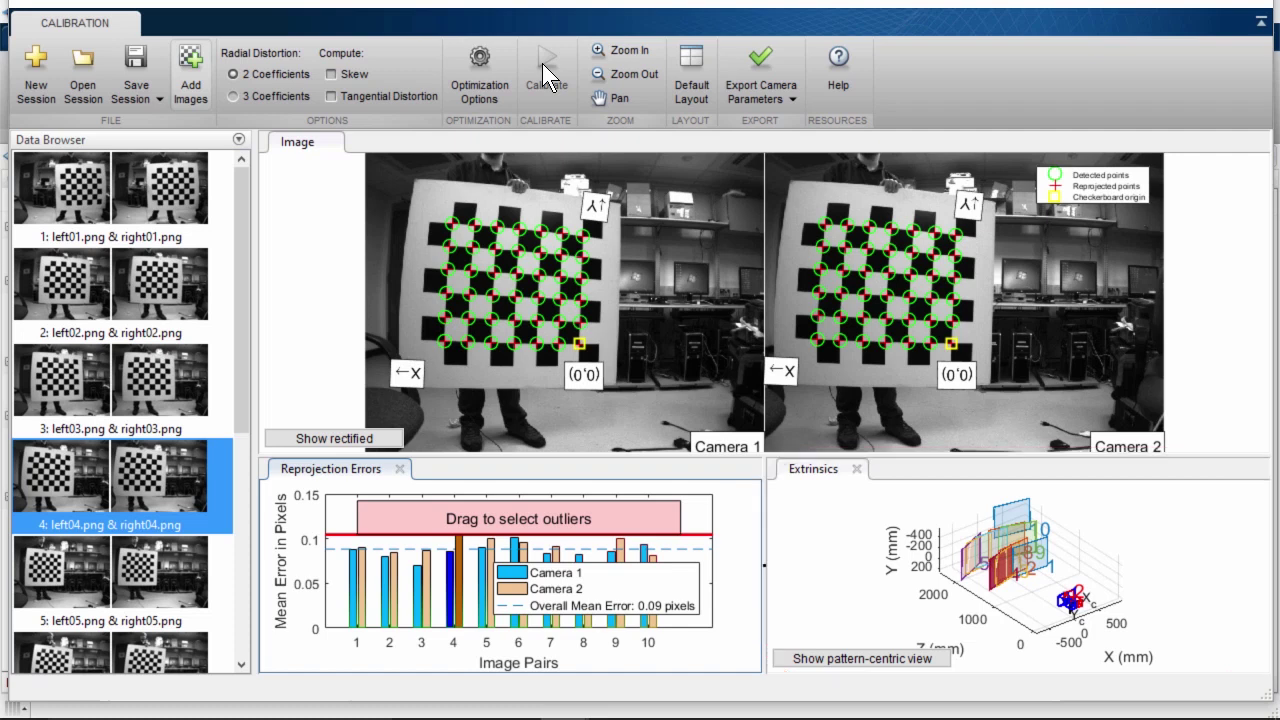
Step: Inspect image pairs 10, 1 and 5 by selecting their board planes in the extrinsics plot
left_click(1013, 515)
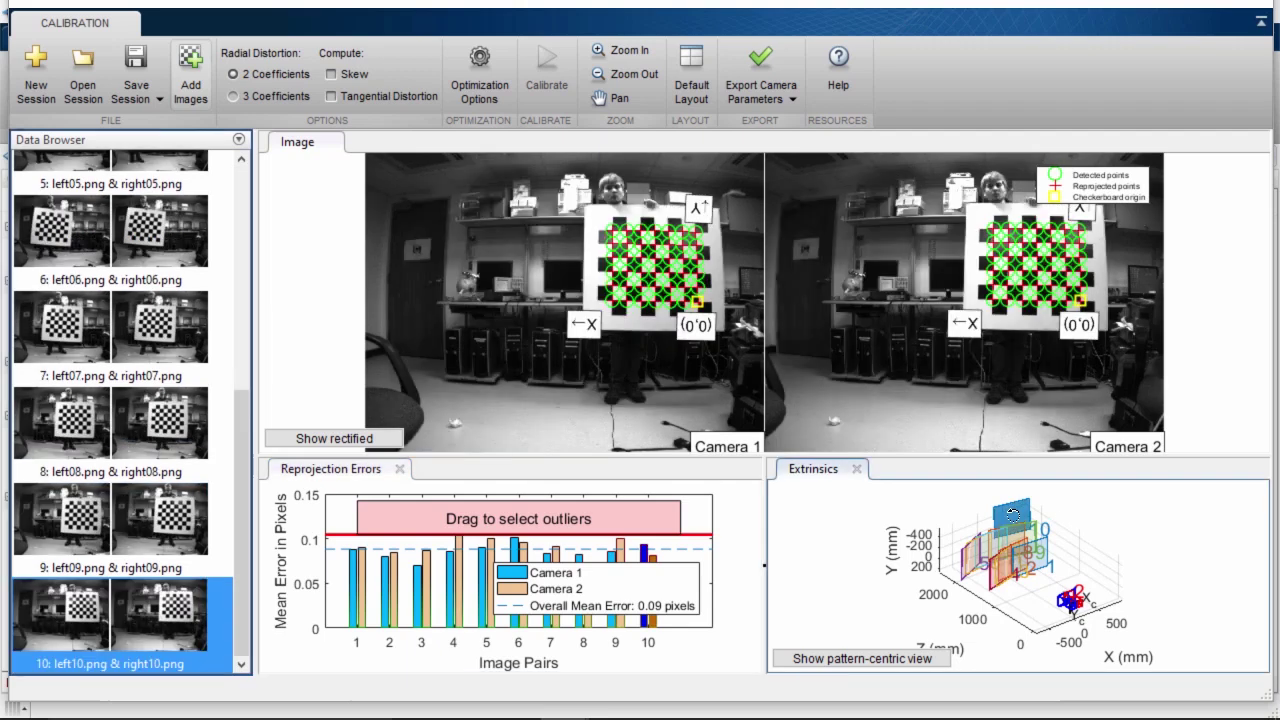
left_click(1040, 561)
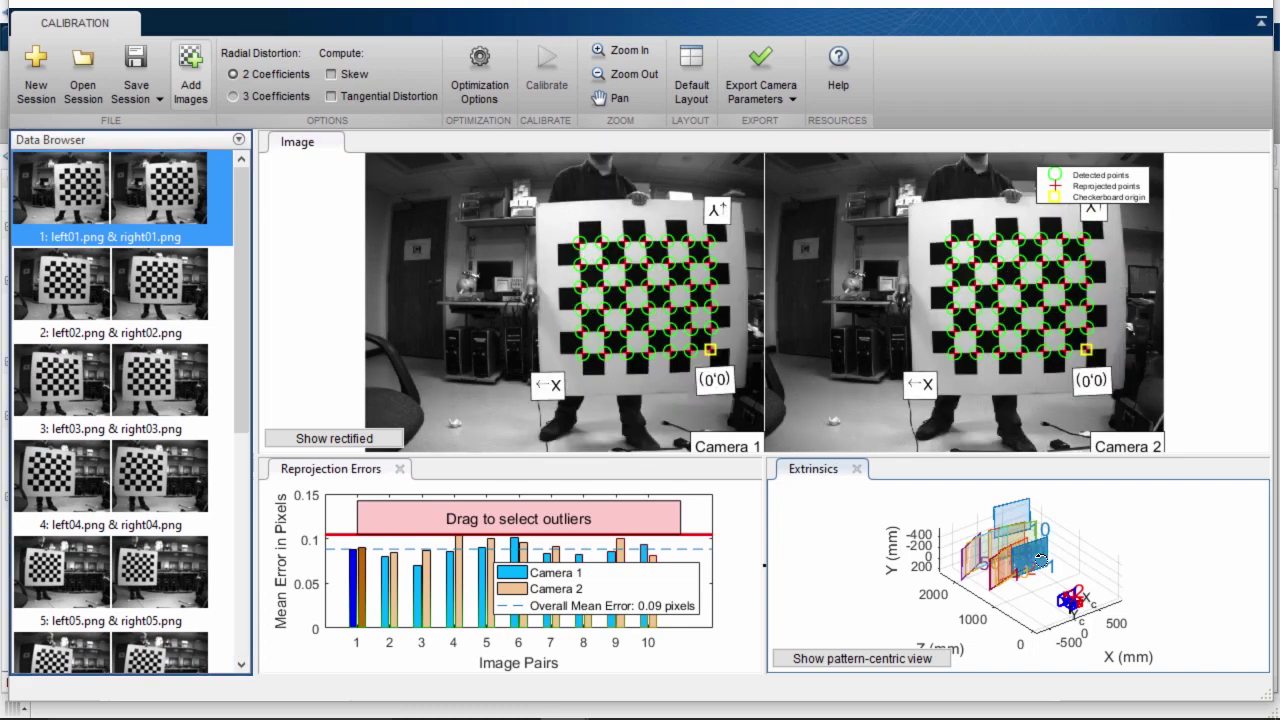
left_click(966, 561)
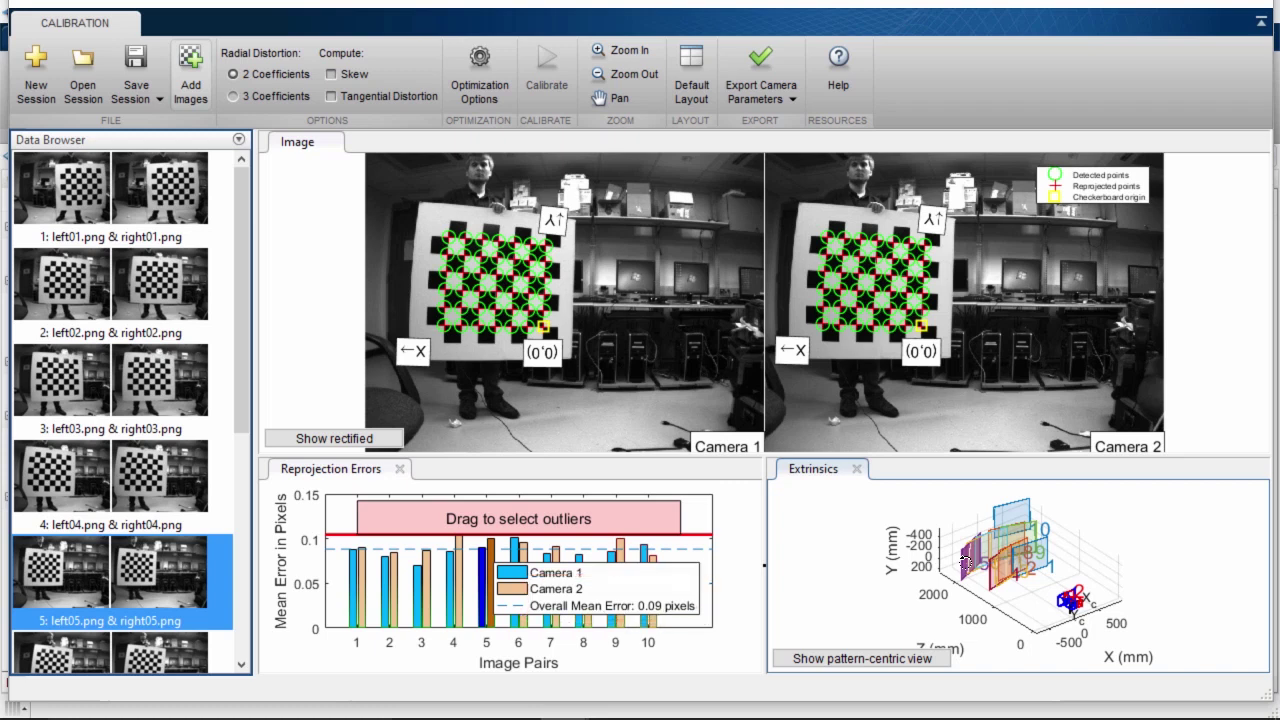
Step: Remove the high-error image pairs 4, 5, 6 and 9 and recalibrate
left_click(449, 606)
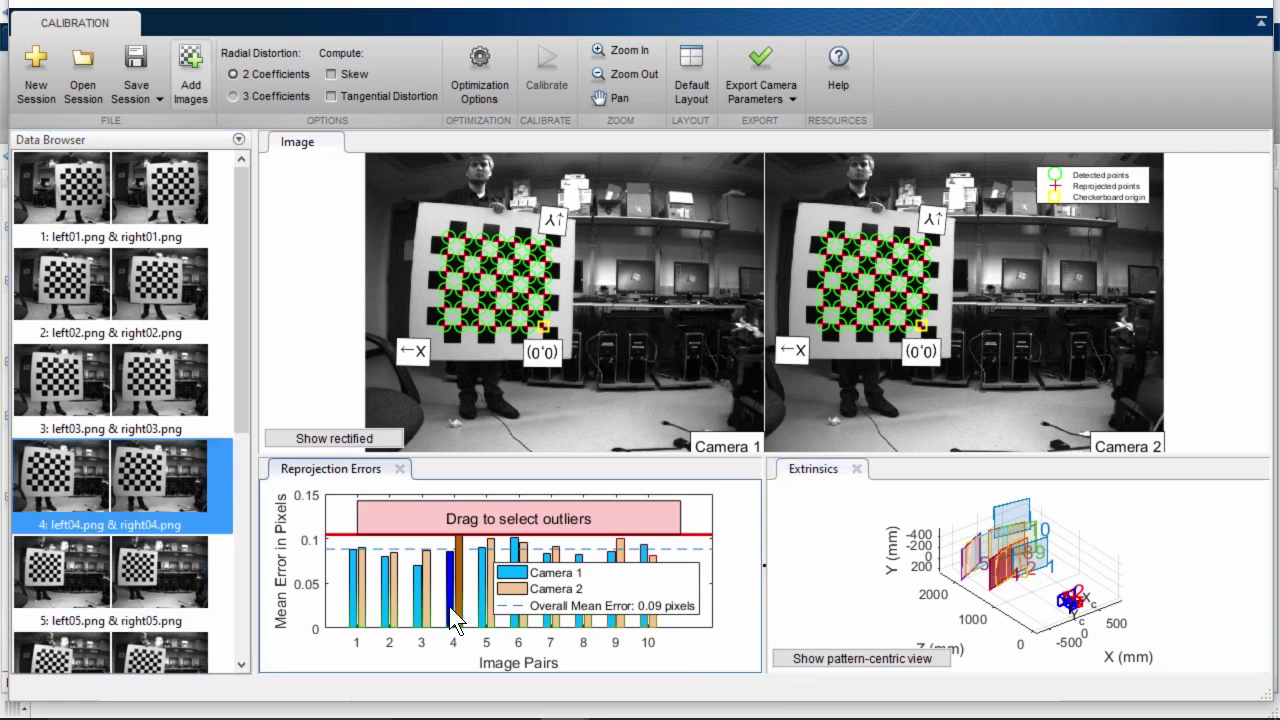
left_click(484, 607, "ctrl")
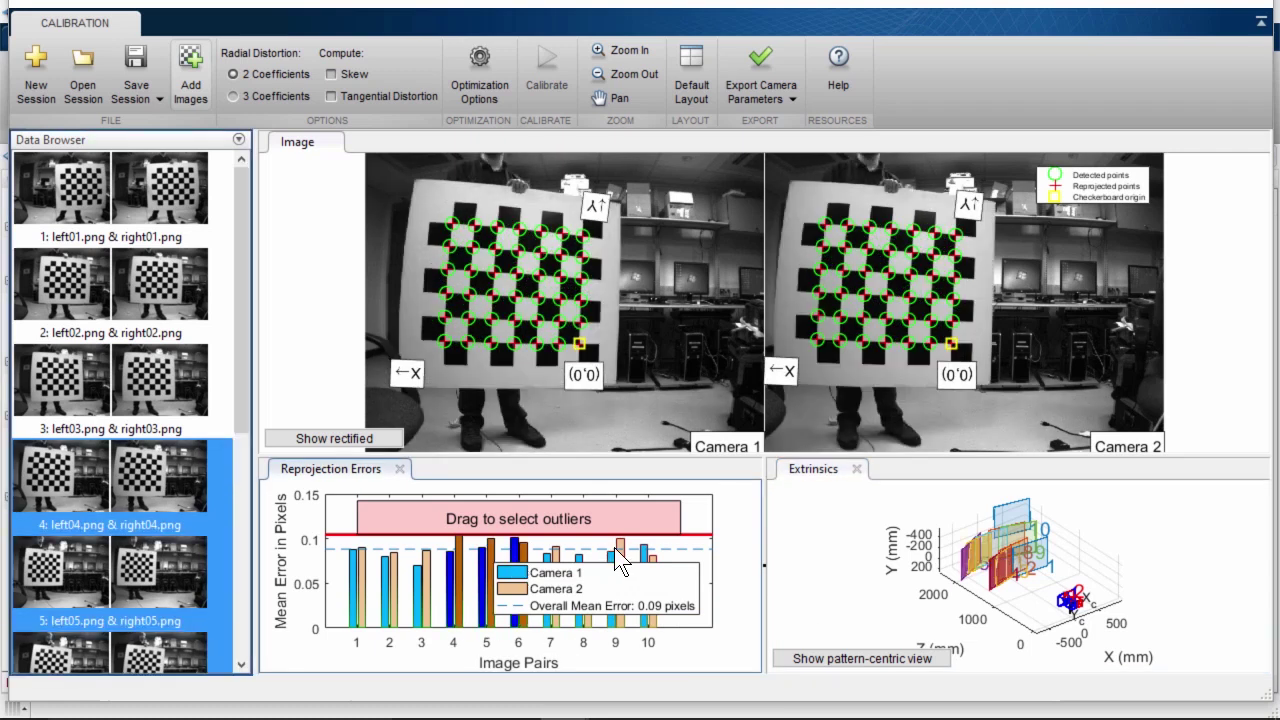
scroll(243, 433, "down", 3)
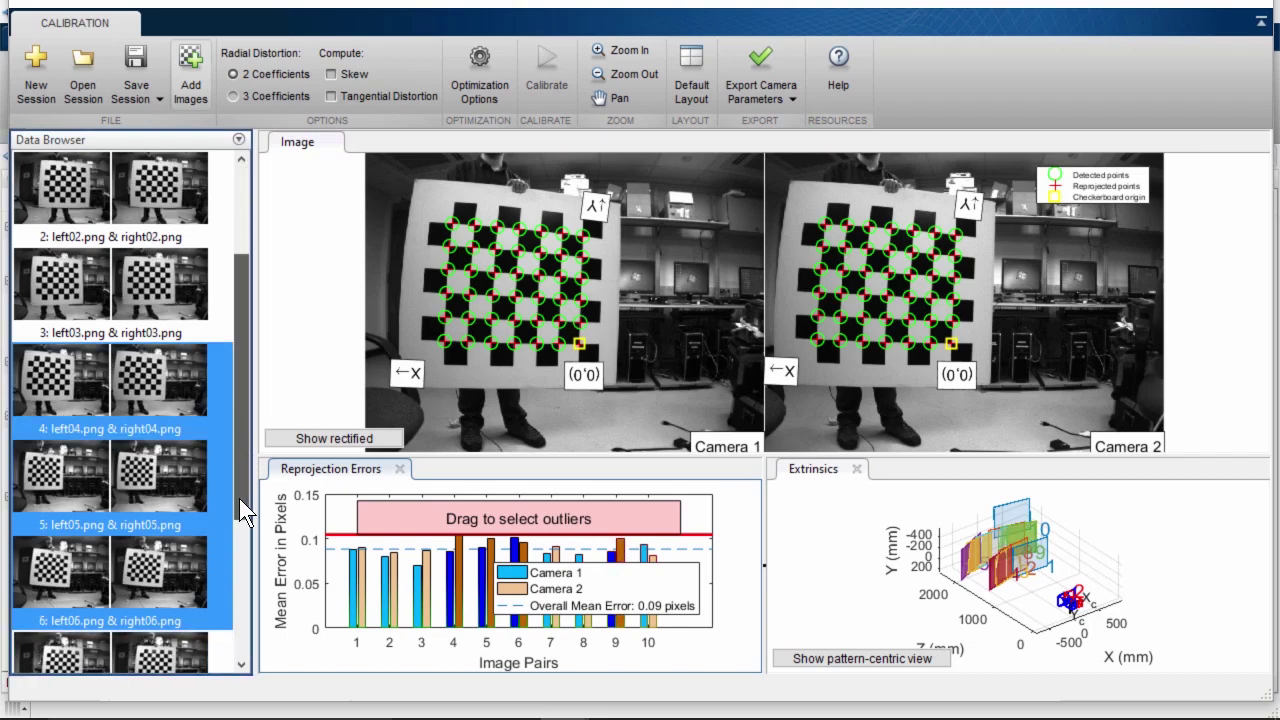
right_click(212, 344)
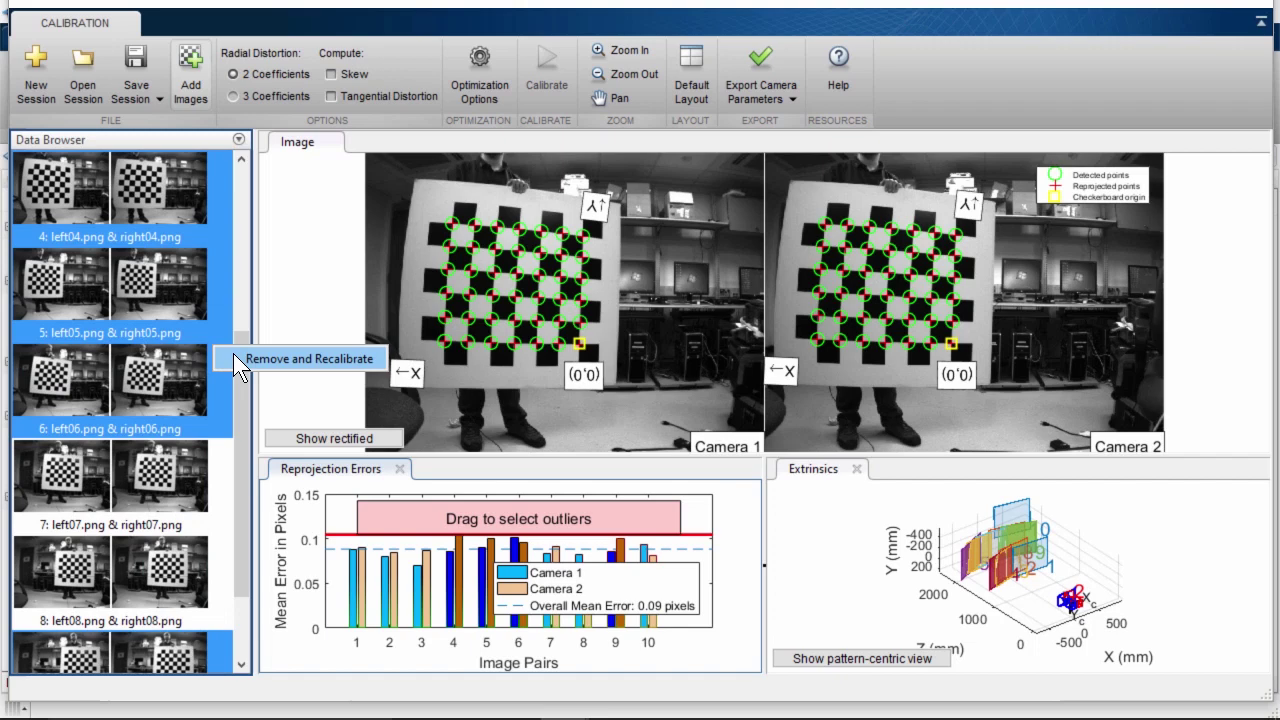
left_click(240, 359)
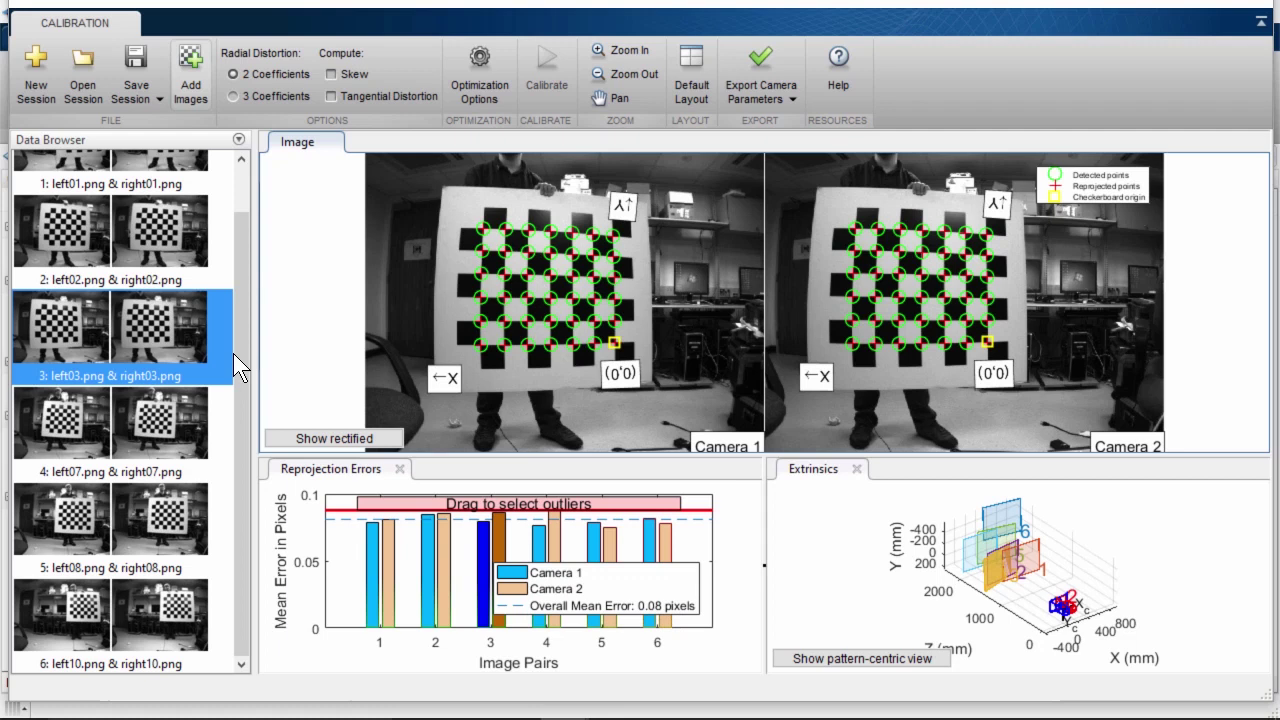
Step: Display the rectified images and export the calibration to the workspace as stereoParams, including estimation errors as estimationErrors
left_click(296, 440)
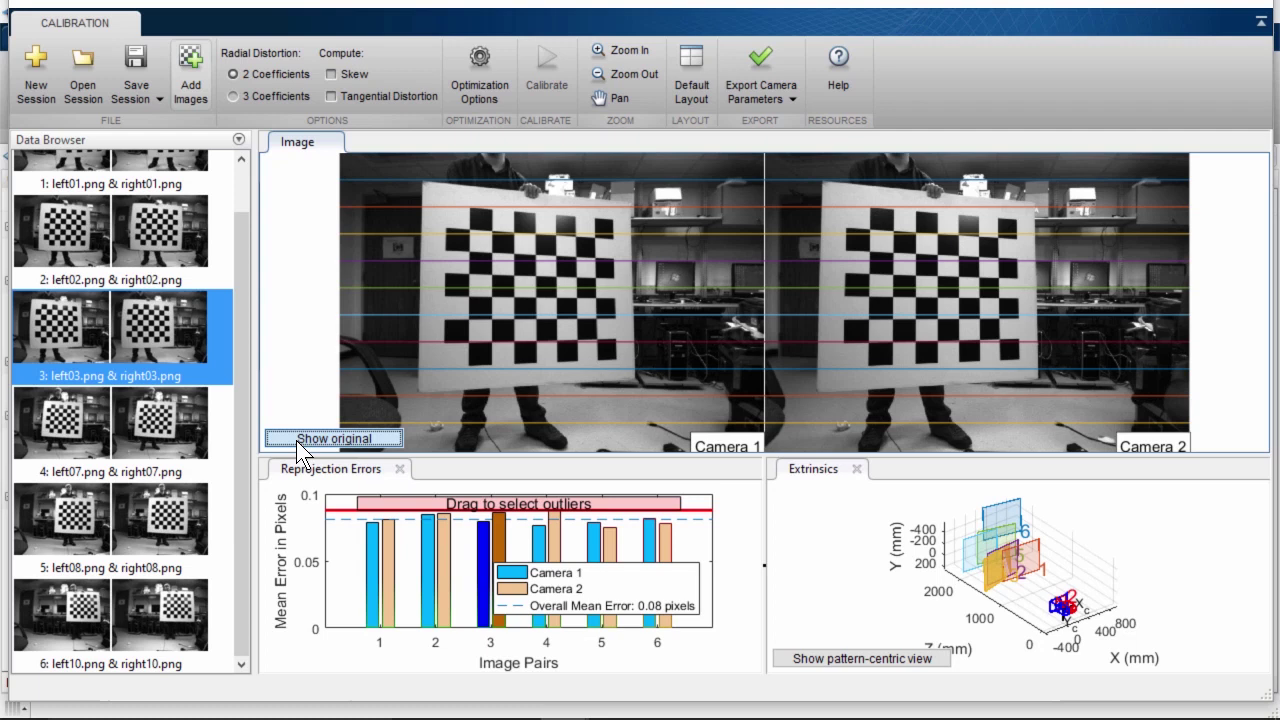
left_click(753, 53)
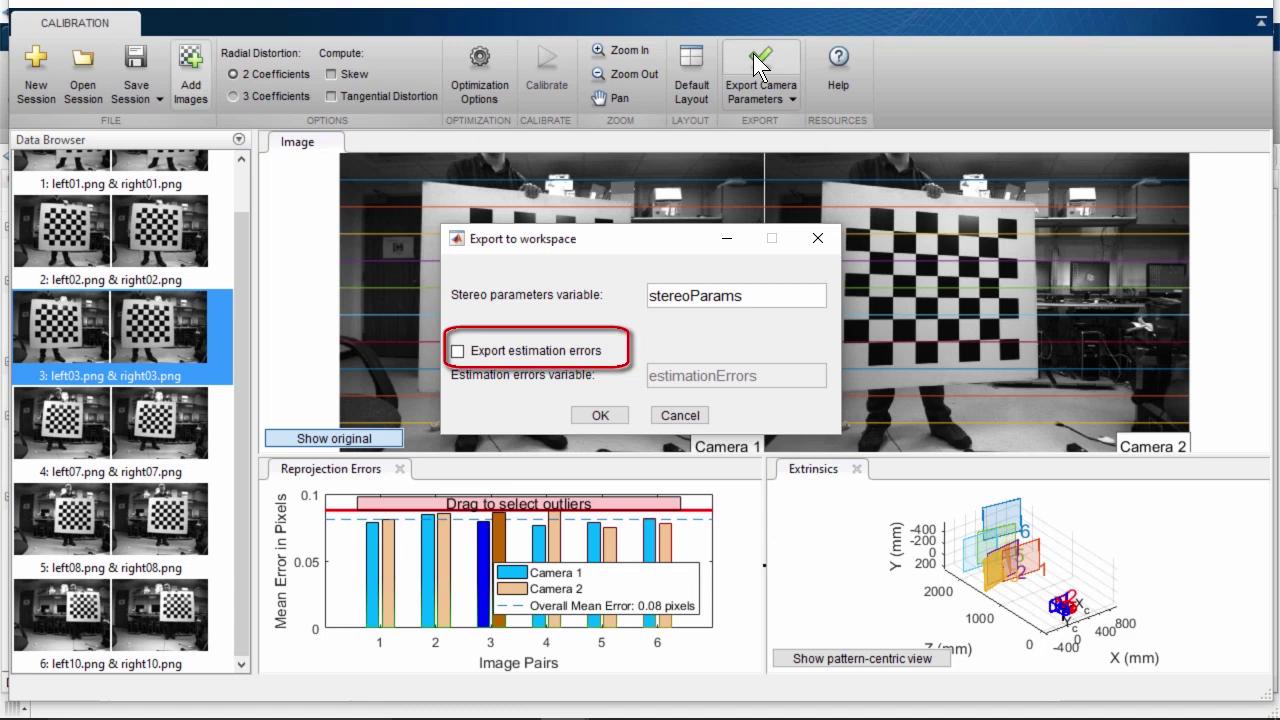
left_click(462, 349)
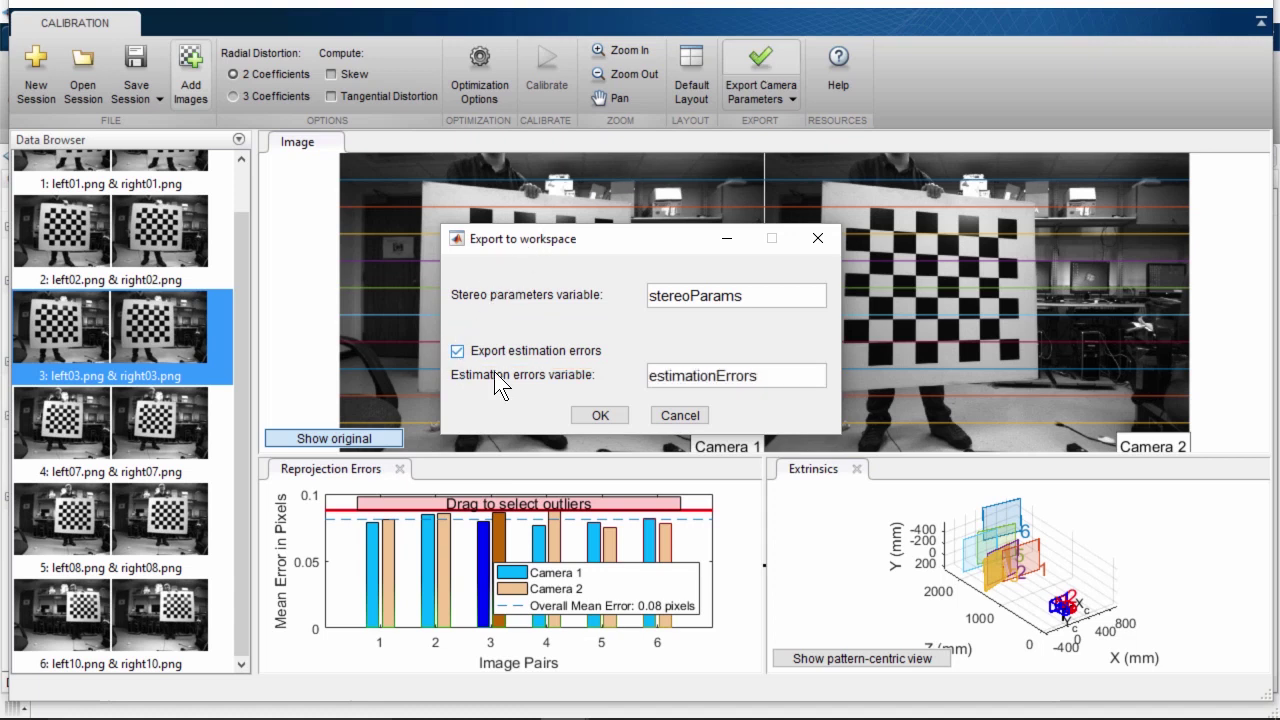
left_click(600, 415)
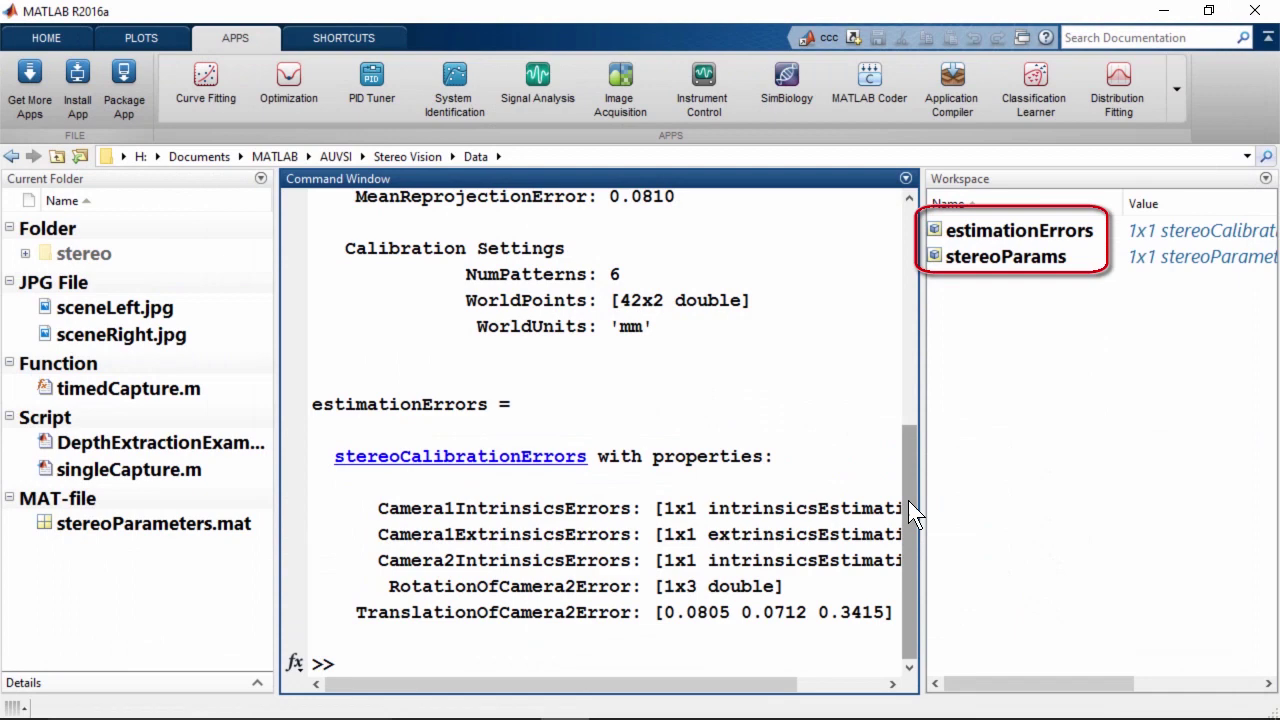
Step: Review the printed properties of stereoParams and estimationErrors, including inter-camera geometry and calibration settings
mouse_move(908, 500)
left_mouse_down()
mouse_move(915, 390)
mouse_move(948, 306)
left_mouse_up()
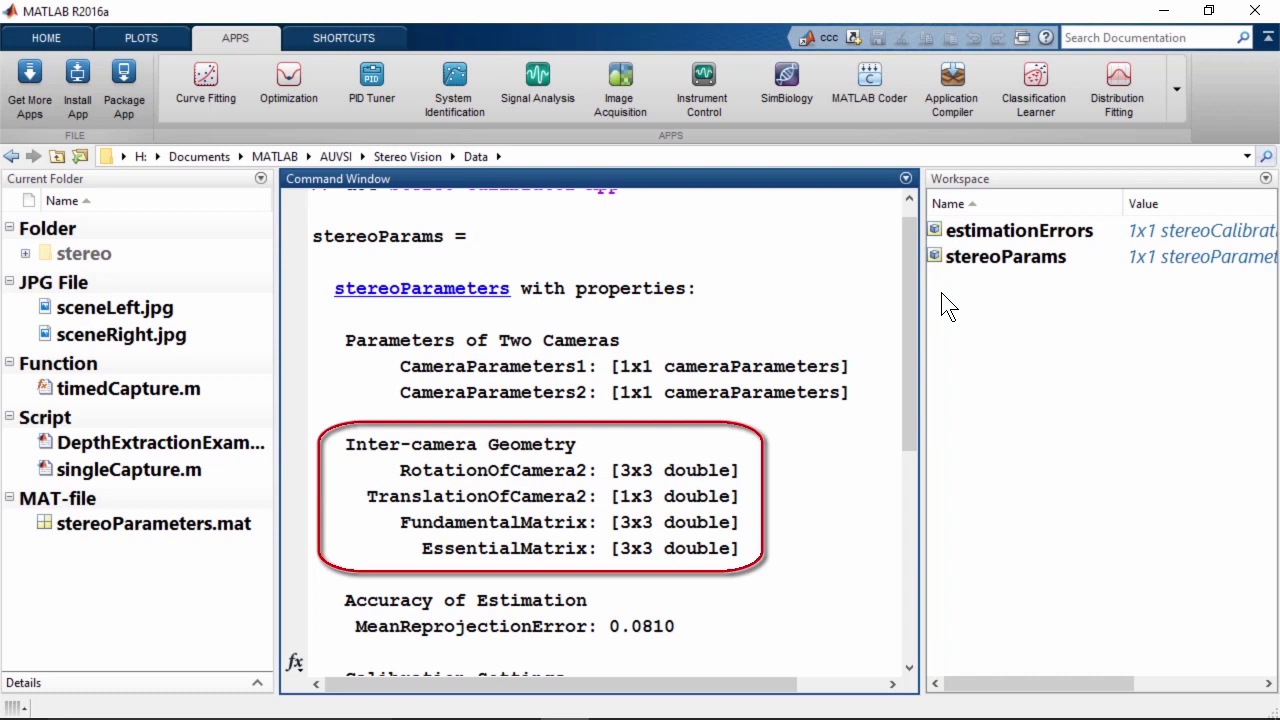
scroll(906, 438, "down", 2)
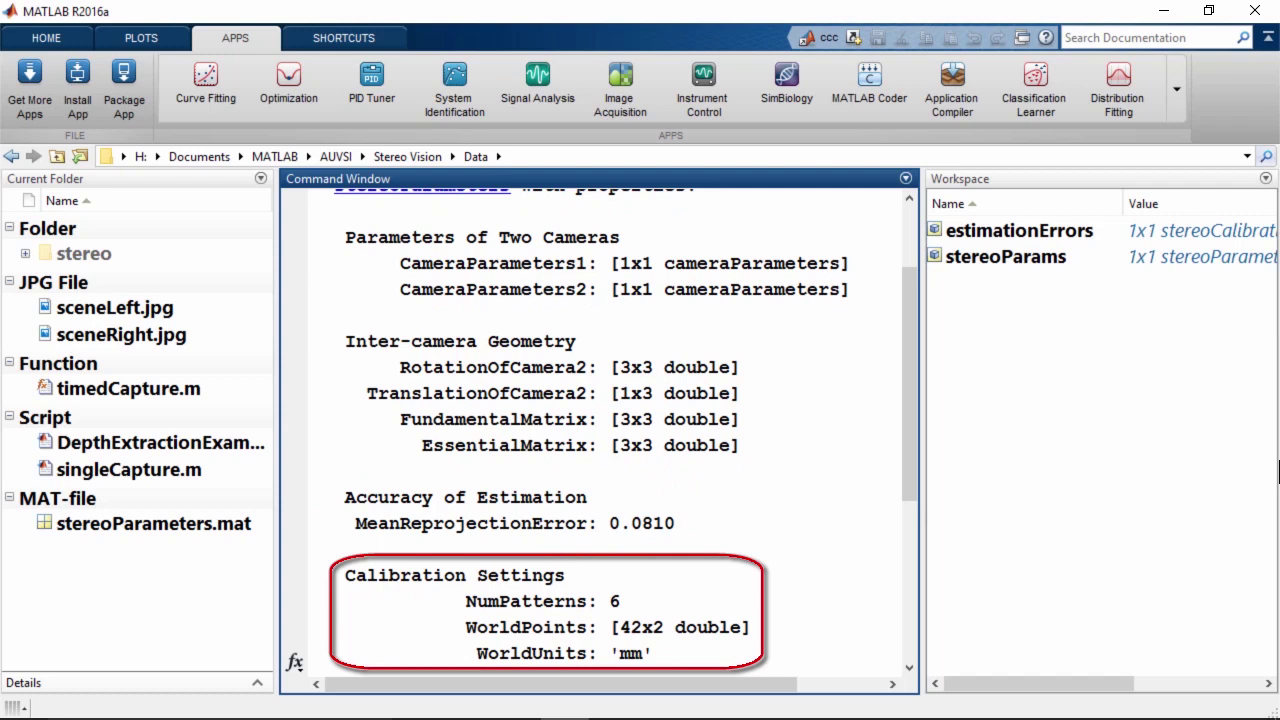
left_click_drag(912, 492, 906, 610)
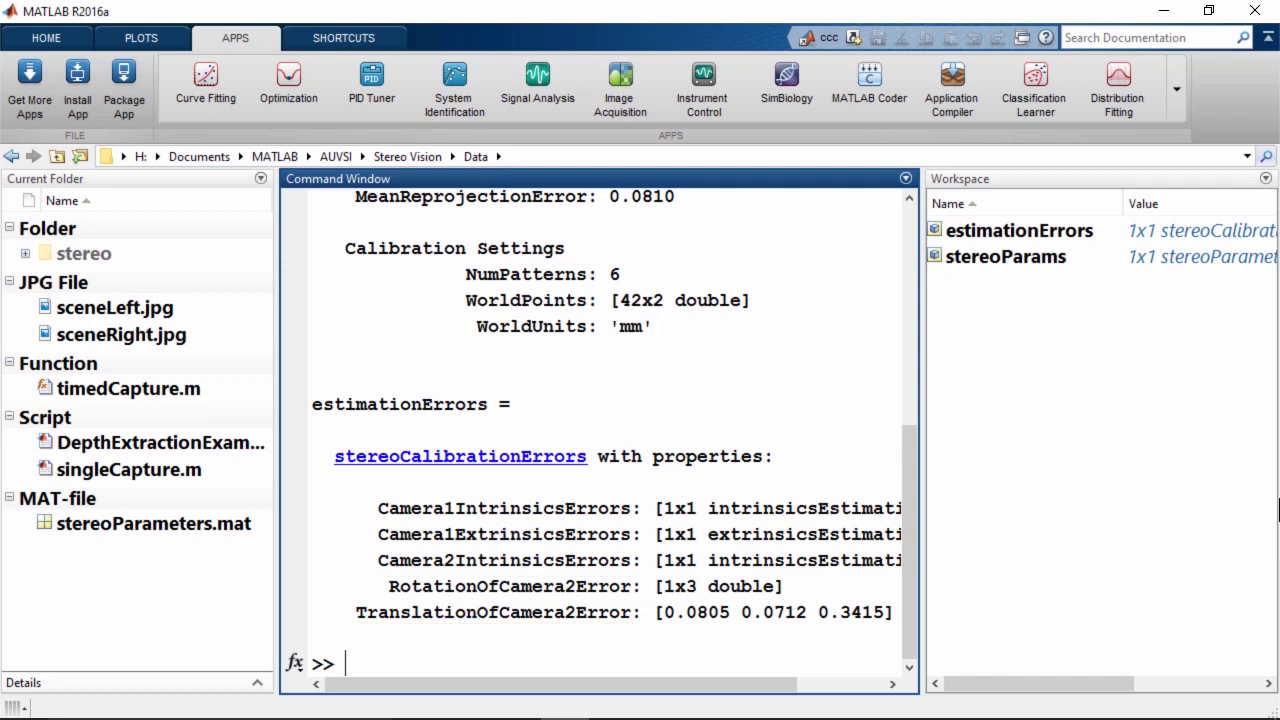
Step: Save the workspace variables estimationErrors and stereoParams together in a MAT-file named exampleStereoParams in the Data folder
left_click(982, 234)
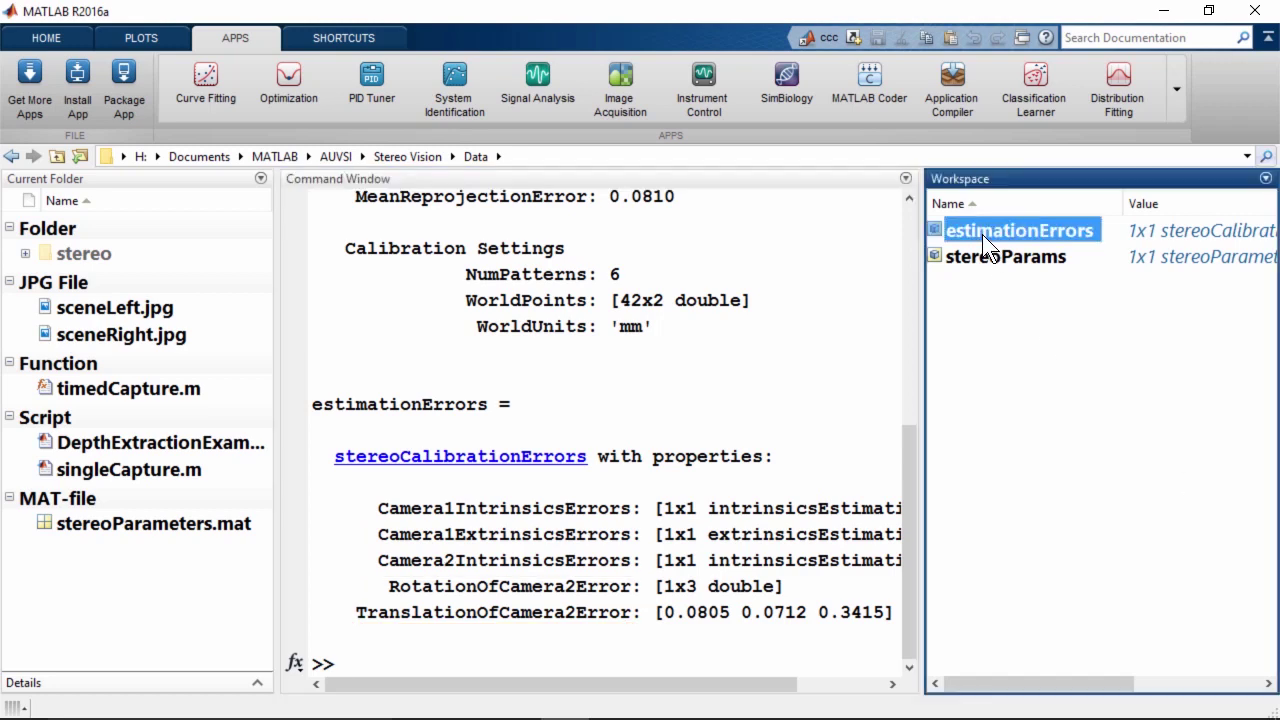
left_click(982, 256, "shift")
right_click(982, 257)
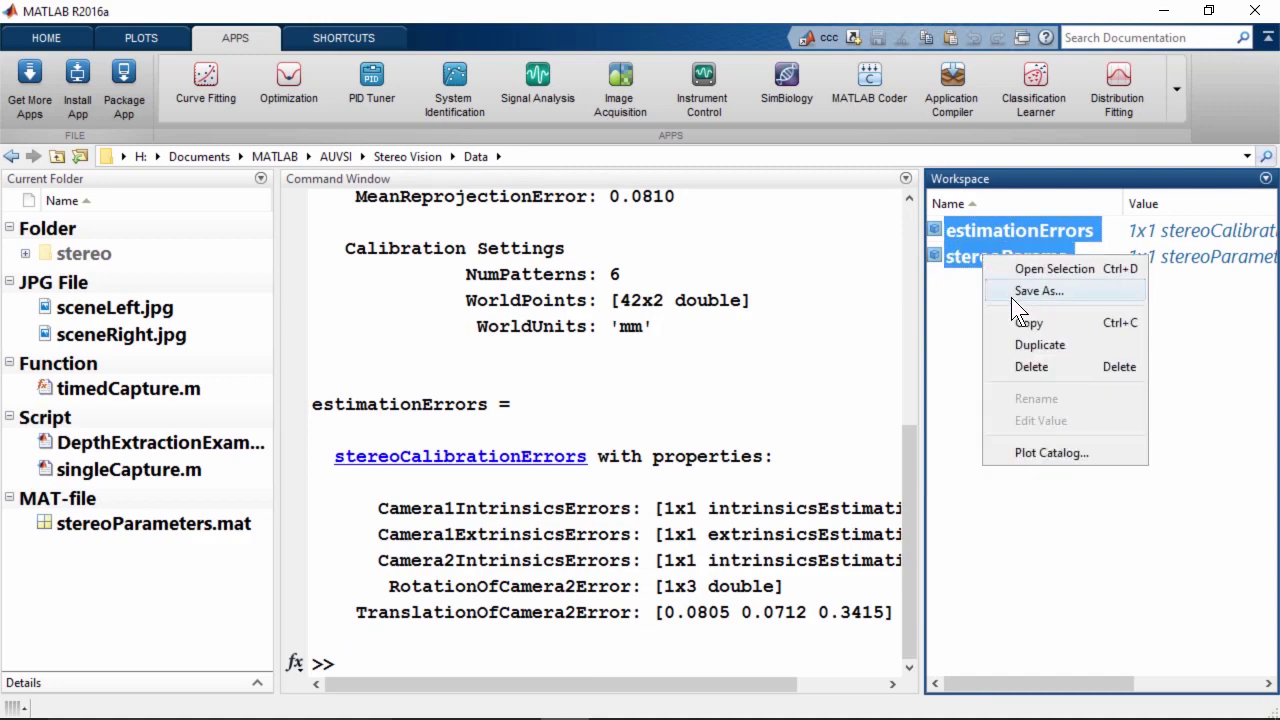
left_click(1011, 297)
type("exampleSter")
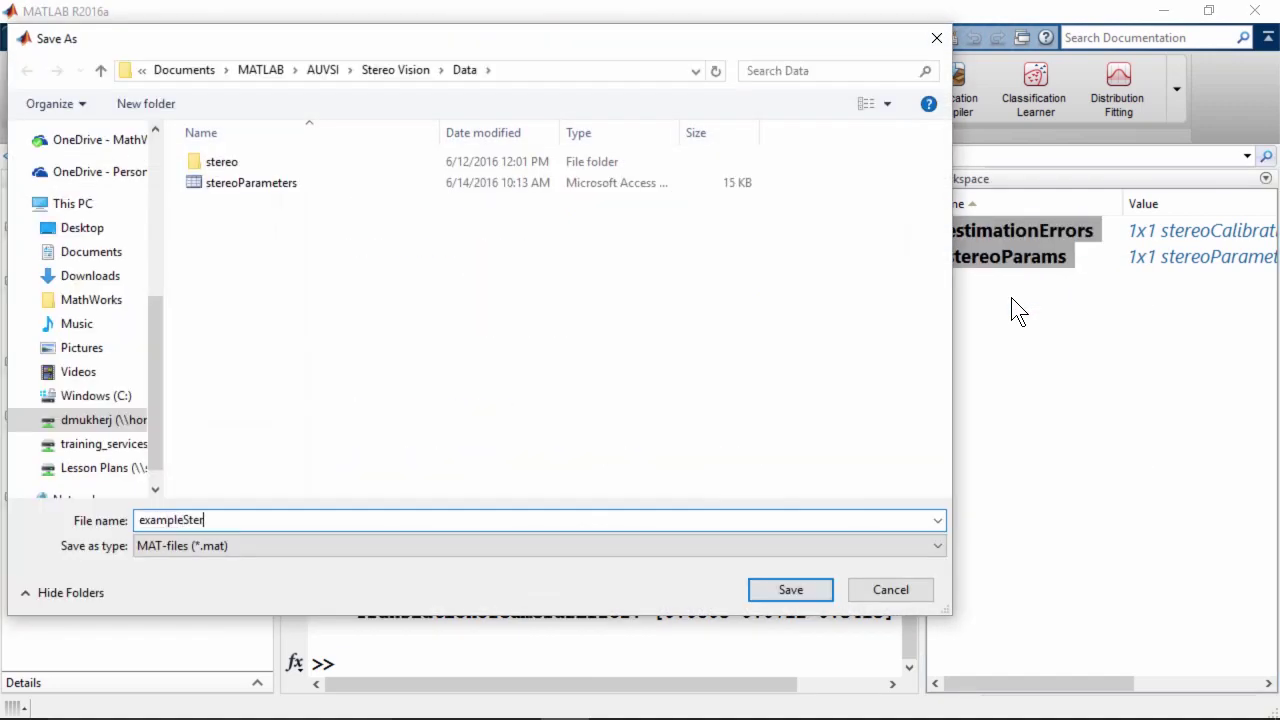
type("eoParams")
key("Return")
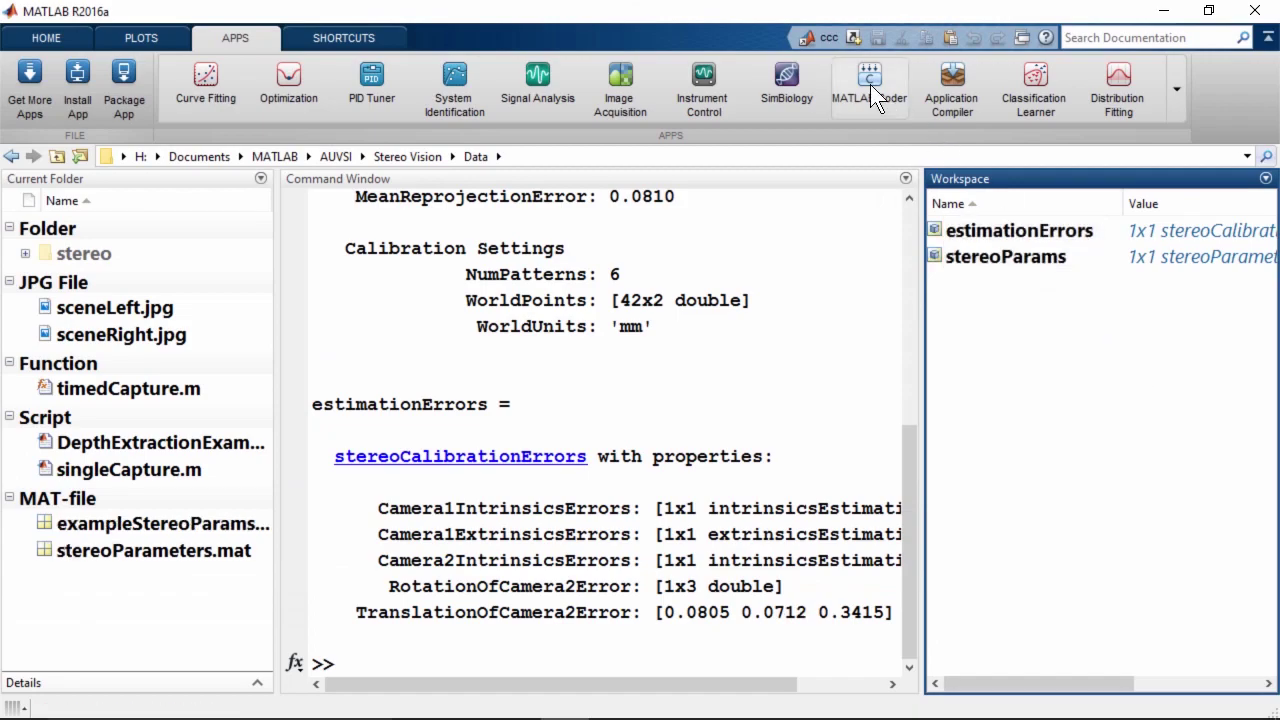
left_click(824, 40)
key("alt+Tab")
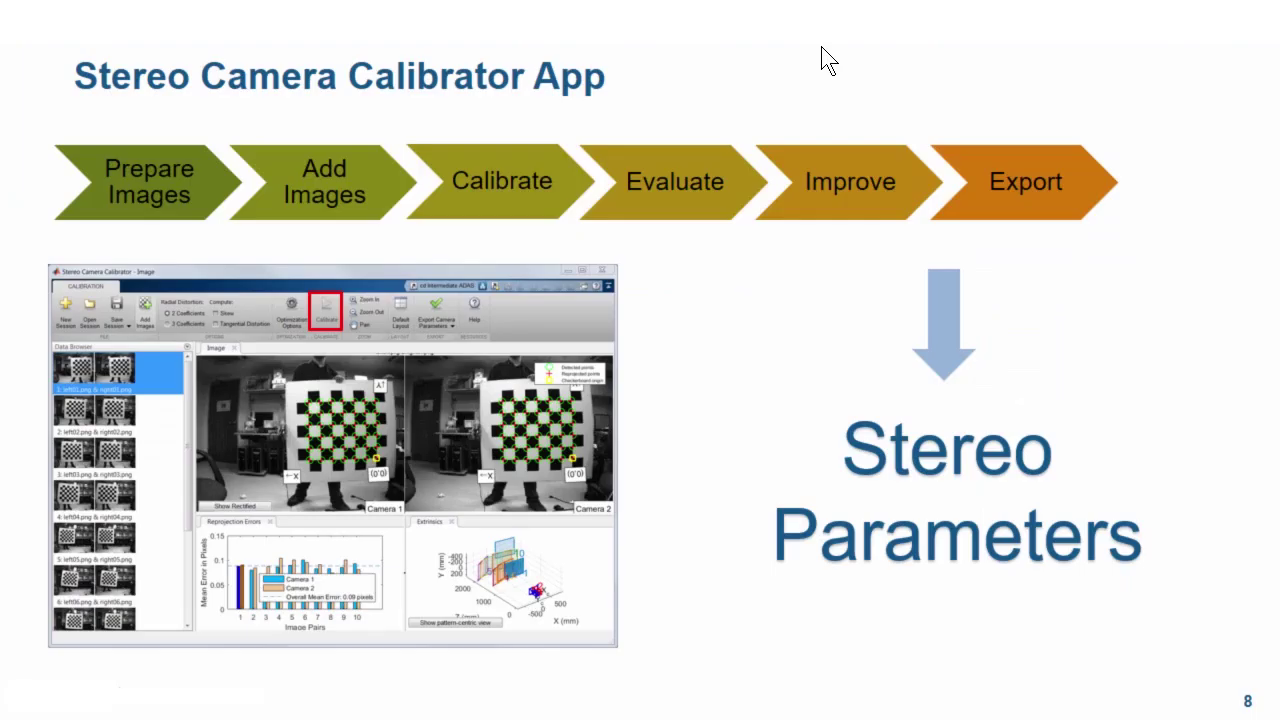
key("Right")
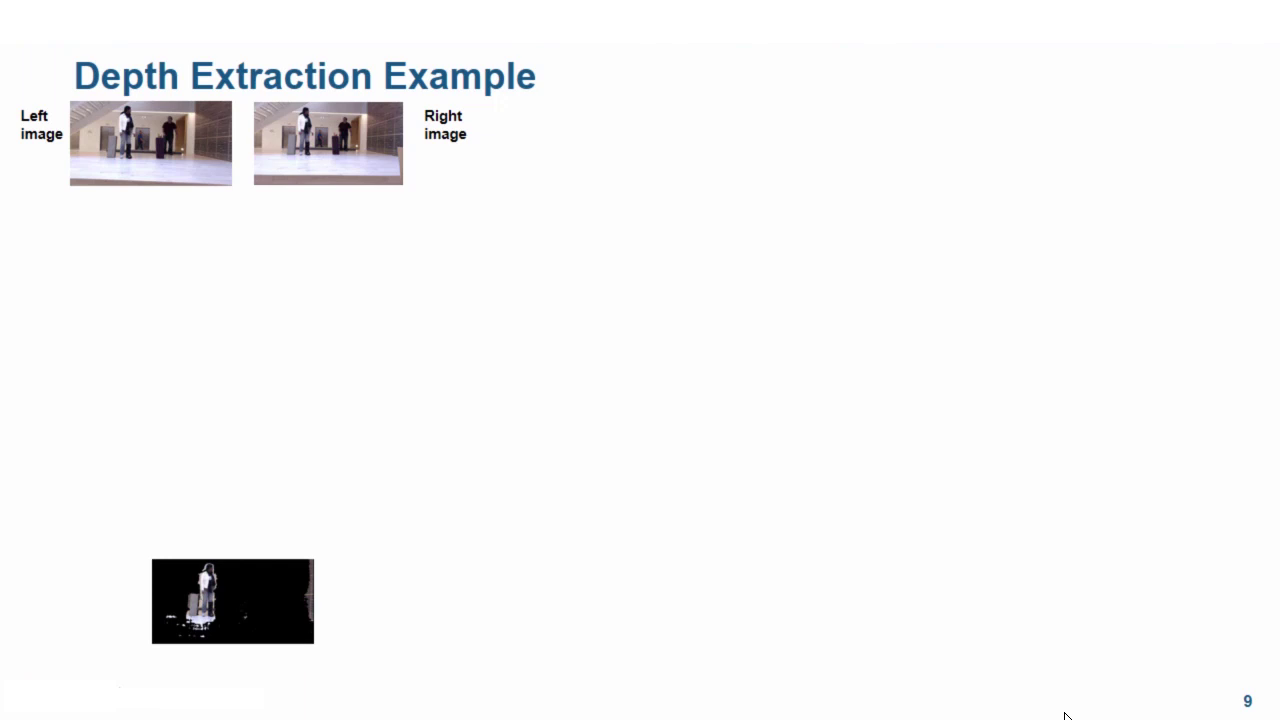
key("Right")
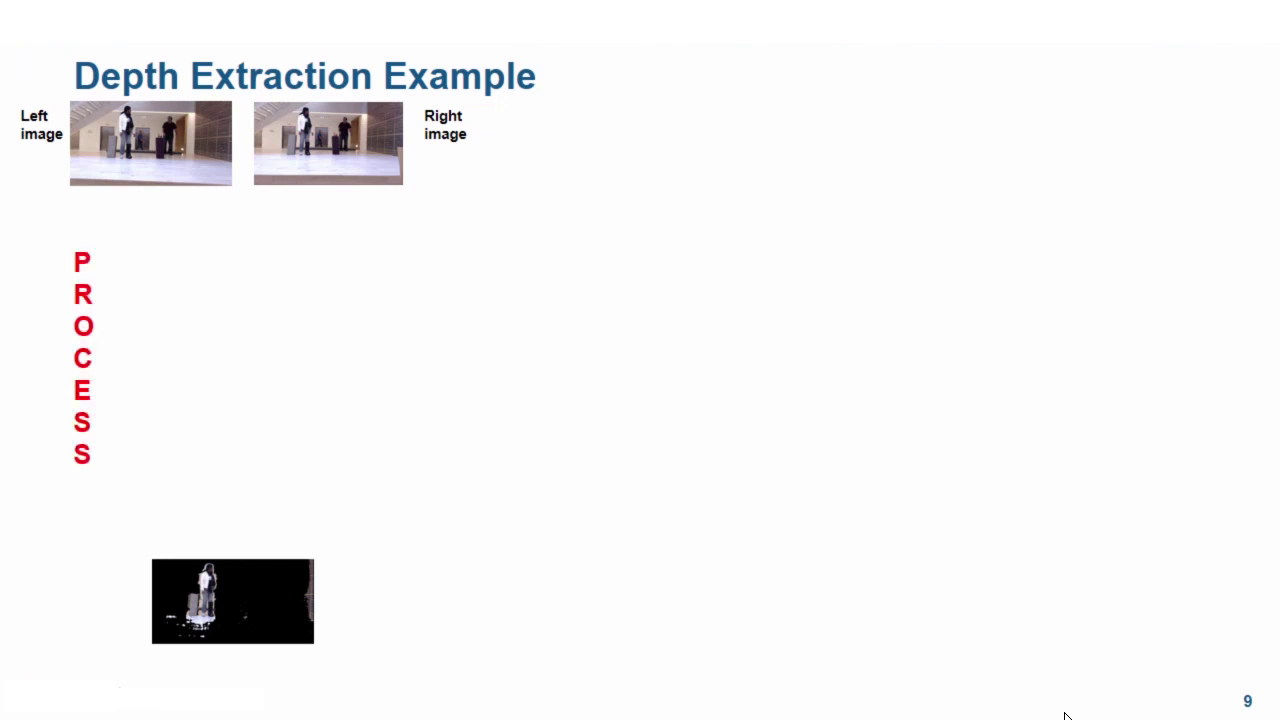